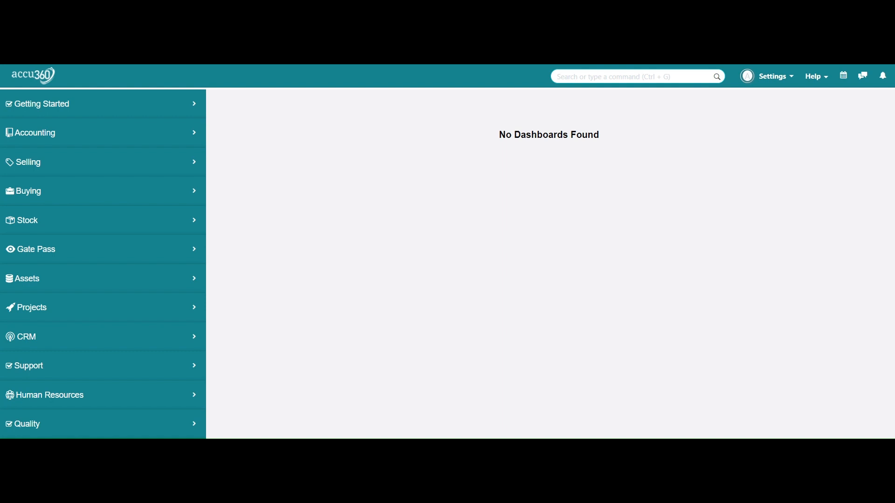
# Open the Salary Component list from the payroll section of Human Resources.
pyautogui.scroll(-5, 189, 240)
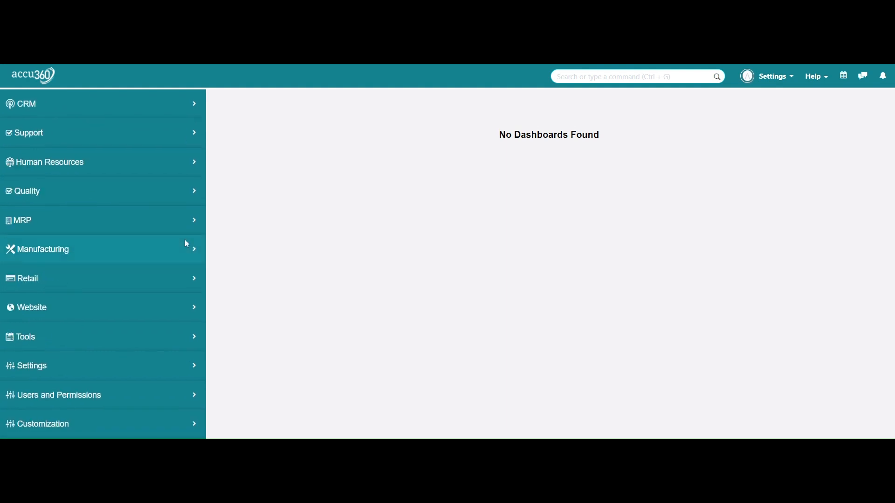
pyautogui.scroll(3, 187, 242)
pyautogui.click(122, 283)
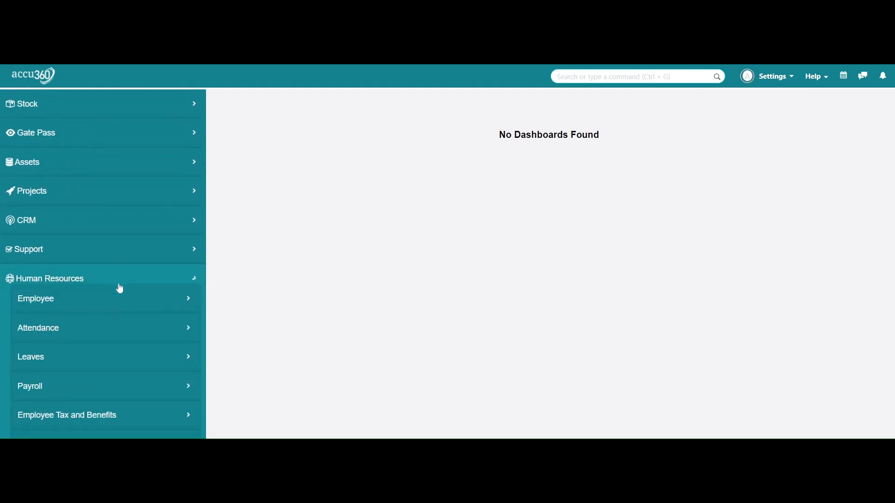
pyautogui.scroll(-4, 119, 289)
pyautogui.scroll(2, 120, 289)
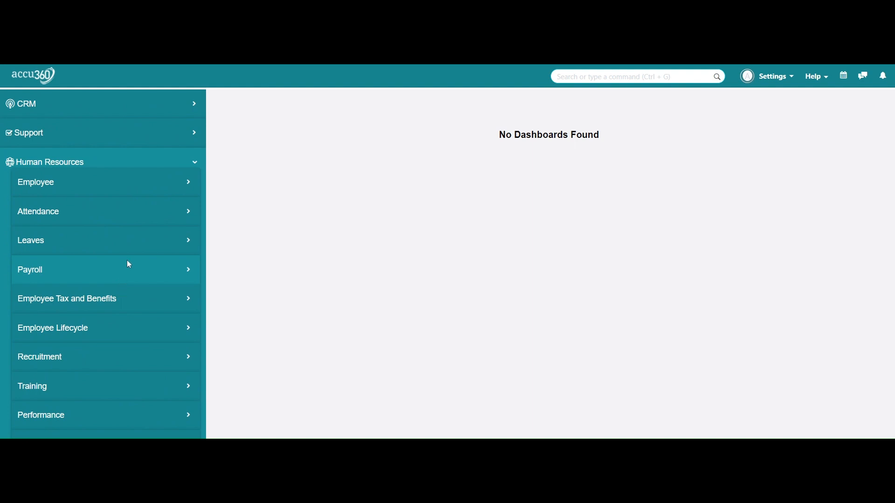
pyautogui.click(116, 273)
pyautogui.scroll(-3, 146, 235)
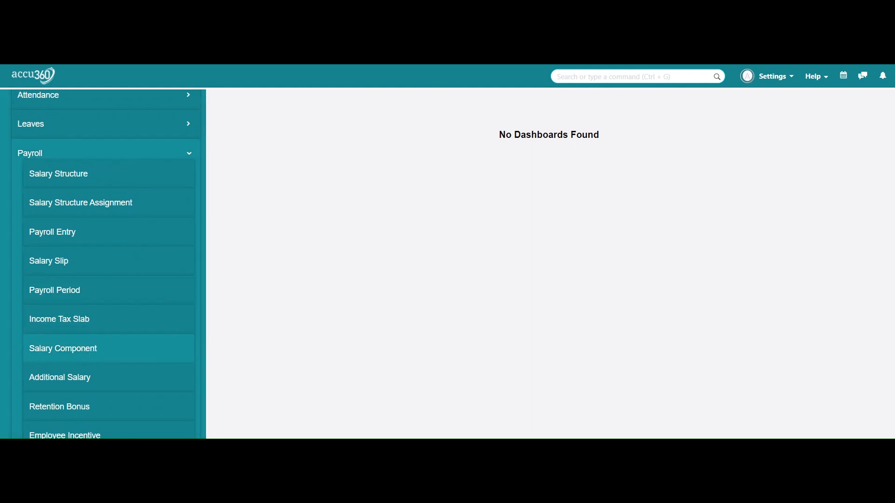
pyautogui.click(85, 351)
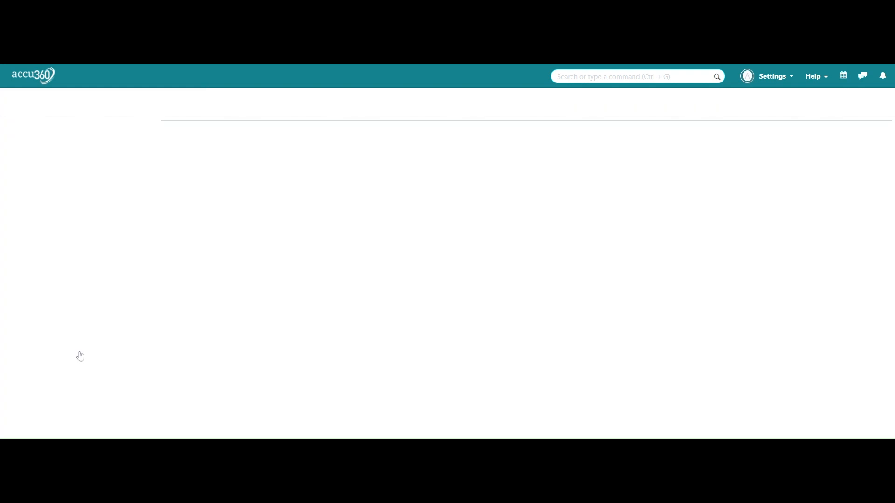
pyautogui.scroll(-1, 415, 349)
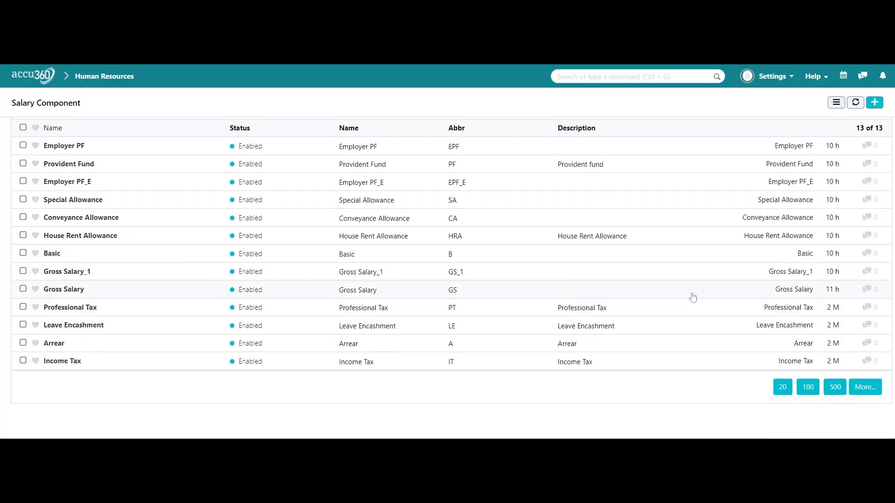
pyautogui.scroll(1, 532, 322)
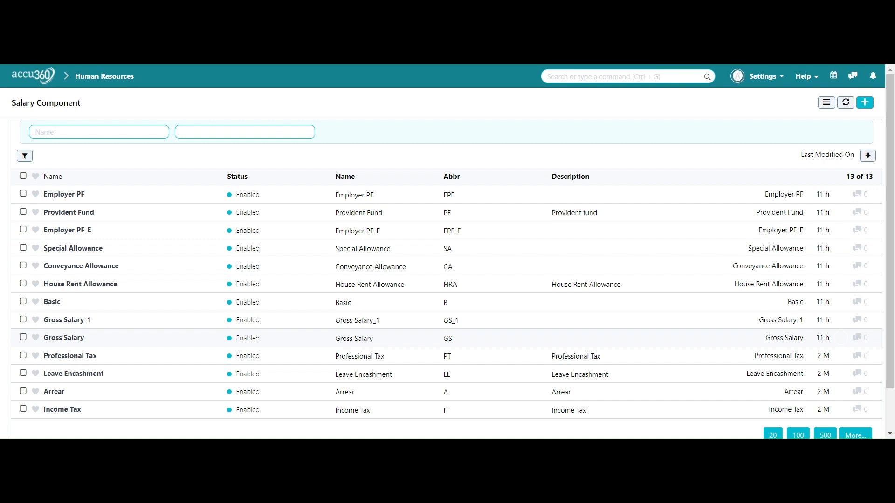
# Start a new salary component named Medical Allowance with abbreviation MA and type Earning.
pyautogui.click(864, 103)
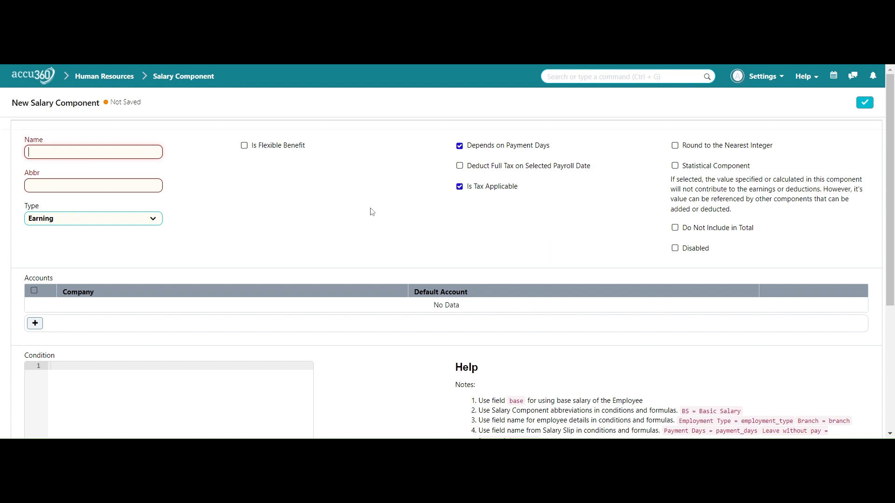
pyautogui.write('M')
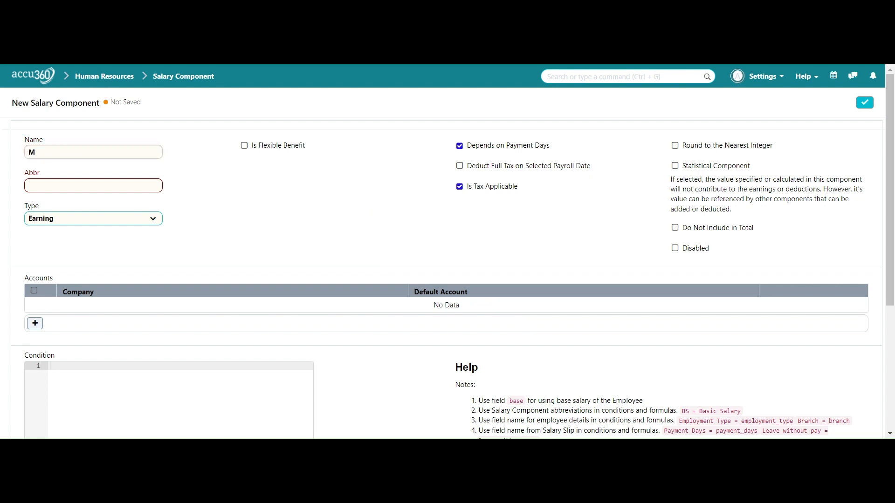
pyautogui.write('edical Allowance')
pyautogui.click(101, 186)
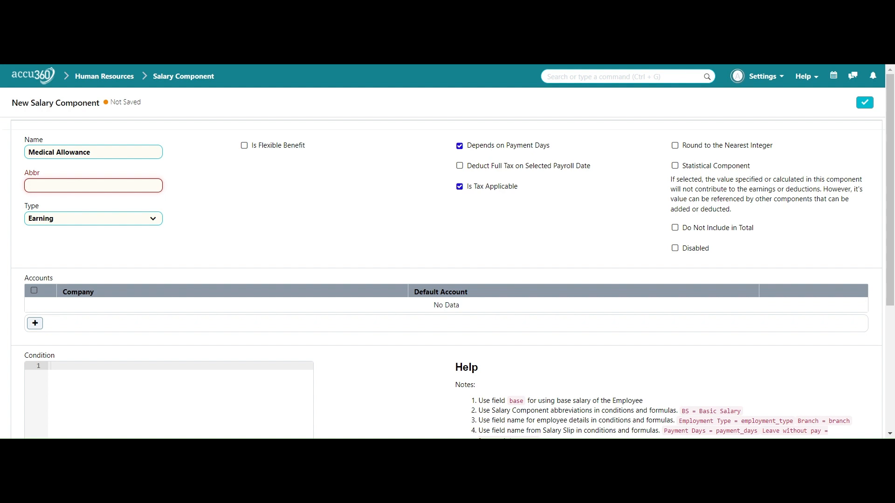
pyautogui.write('MA')
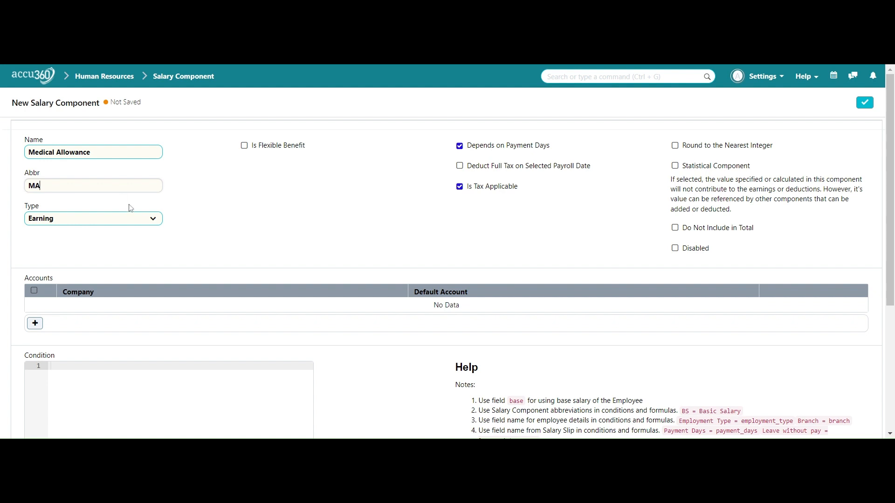
pyautogui.click(150, 218)
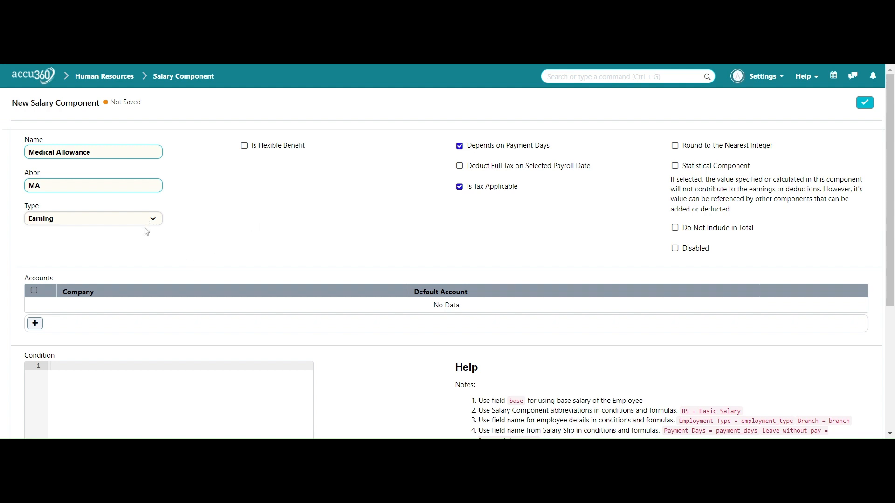
pyautogui.scroll(-1, 206, 241)
pyautogui.scroll(1, 206, 242)
# Enable Is Flexible Benefit to review its extra fields and disable it again, with Depends on Payment Days left unticked.
pyautogui.click(245, 146)
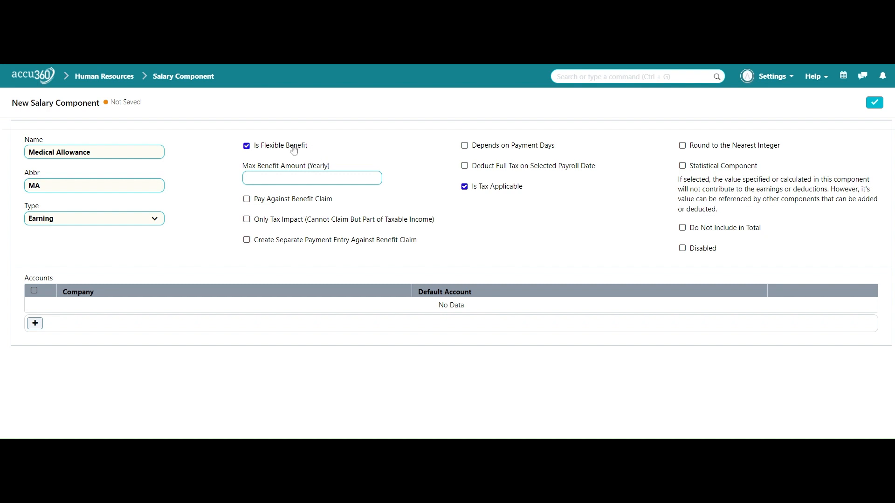
pyautogui.click(313, 179)
pyautogui.click(270, 148)
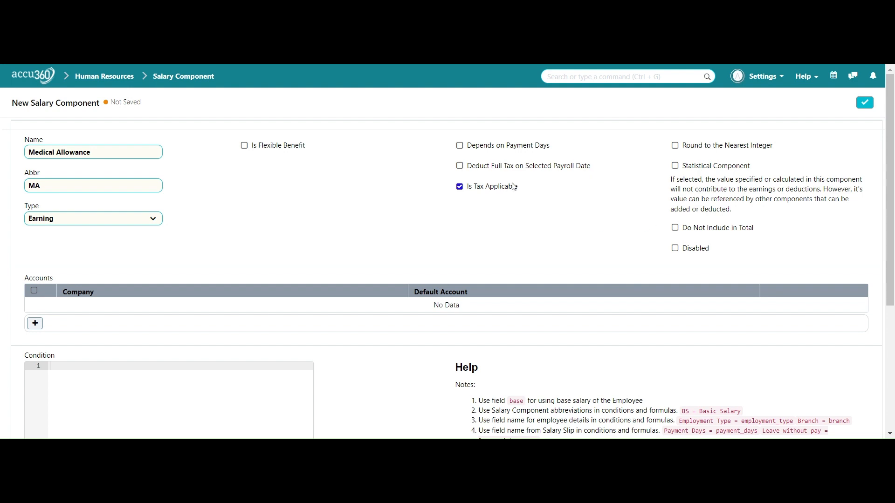
# Review the Statistical Component setting and formula area of the existing Gross Salary component, and return to the unsaved Medical Allowance component.
pyautogui.click(196, 81)
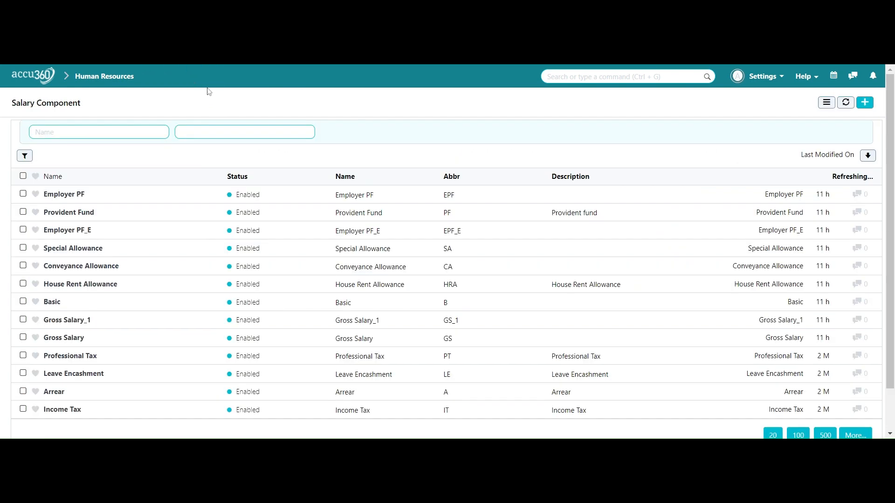
pyautogui.scroll(-2, 438, 231)
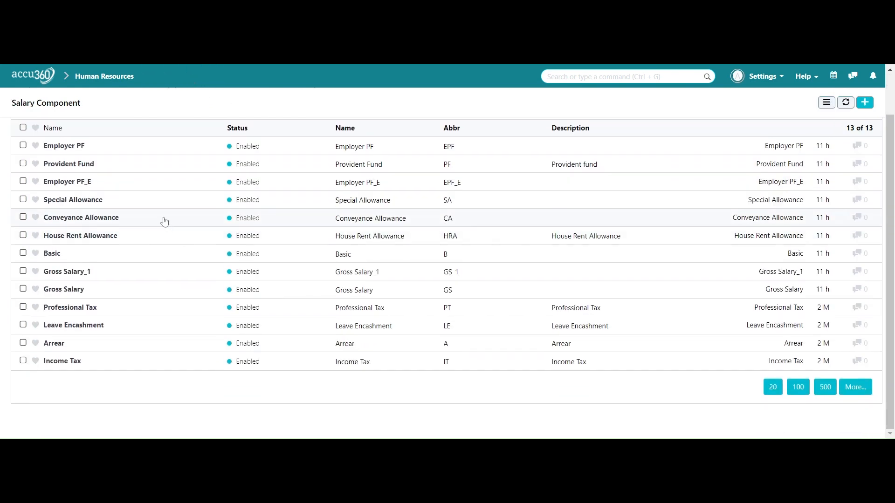
pyautogui.click(80, 290)
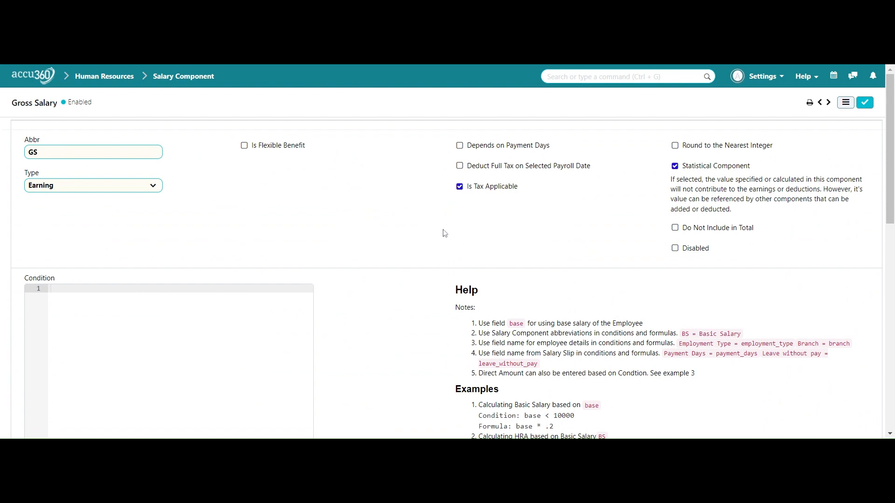
pyautogui.scroll(-5, 444, 233)
pyautogui.scroll(5, 444, 233)
pyautogui.click(183, 76)
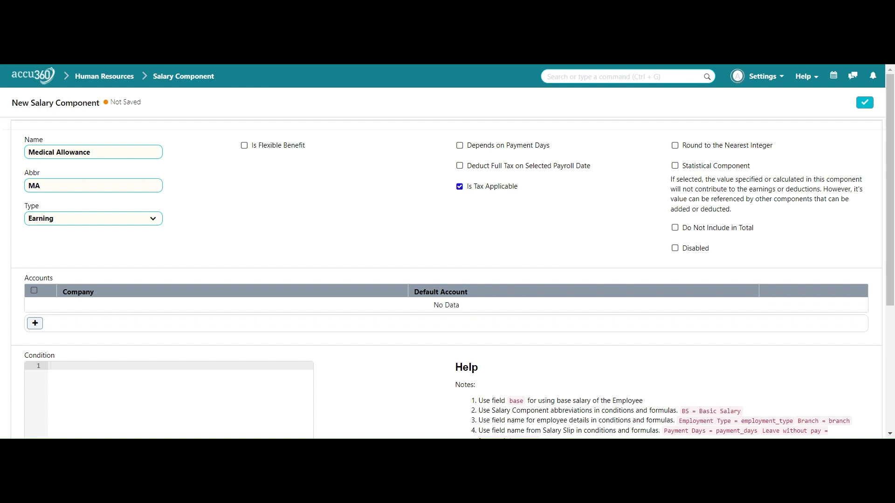
# Add an accounts row for company Accu360 with Salary - A3 as the default account.
pyautogui.scroll(-3, 666, 270)
pyautogui.scroll(3, 667, 270)
pyautogui.scroll(-1, 69, 324)
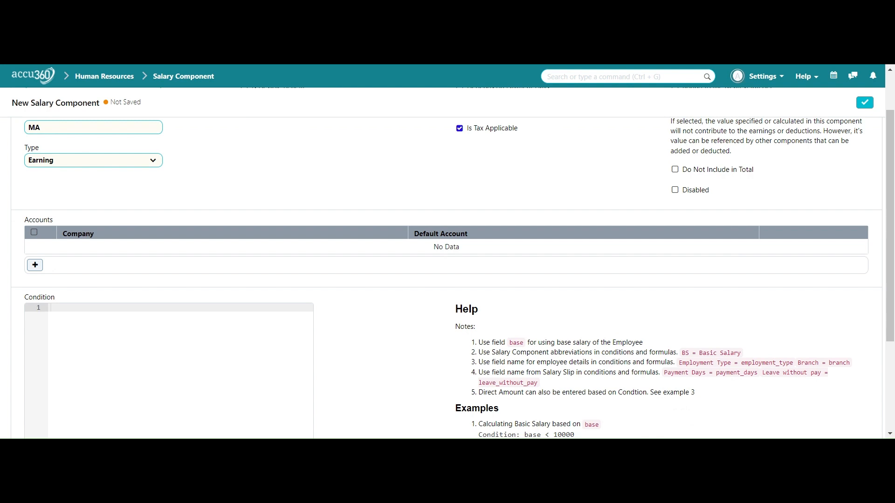
pyautogui.scroll(1, 100, 254)
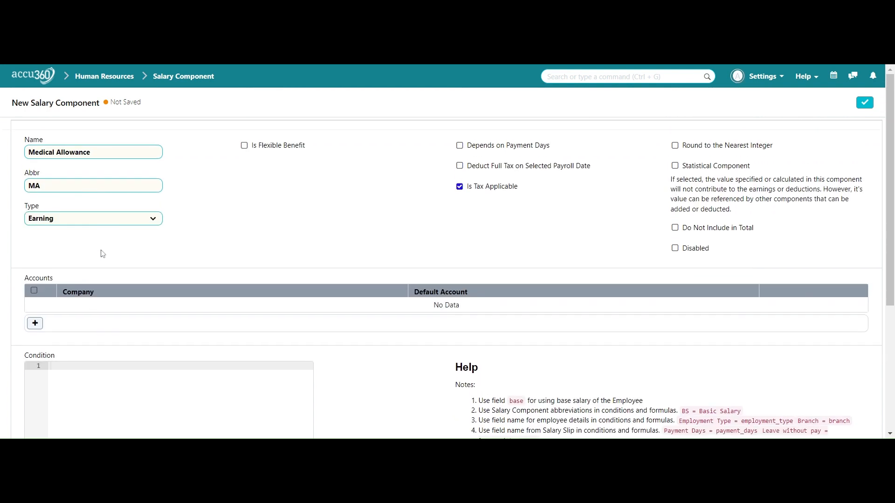
pyautogui.click(35, 322)
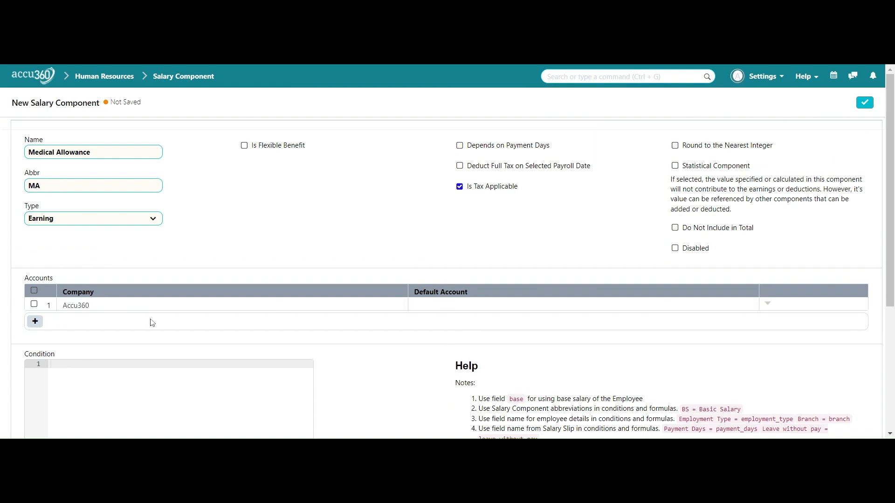
pyautogui.click(462, 305)
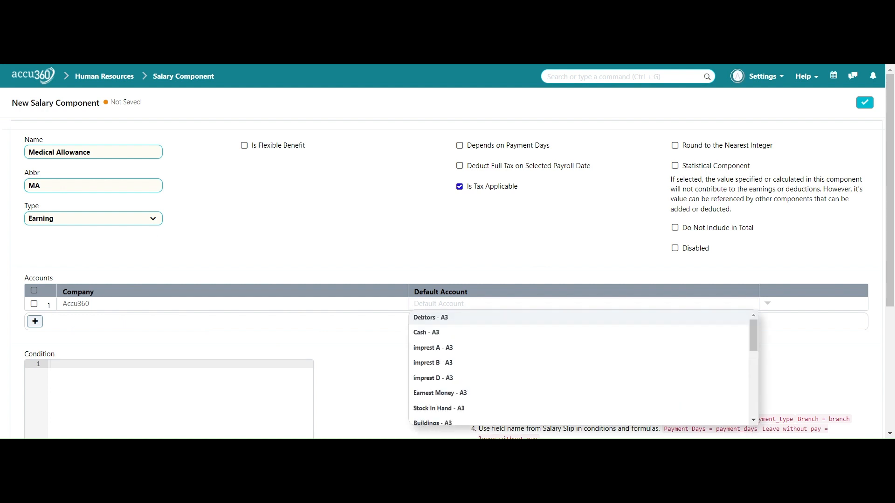
pyautogui.write('salary')
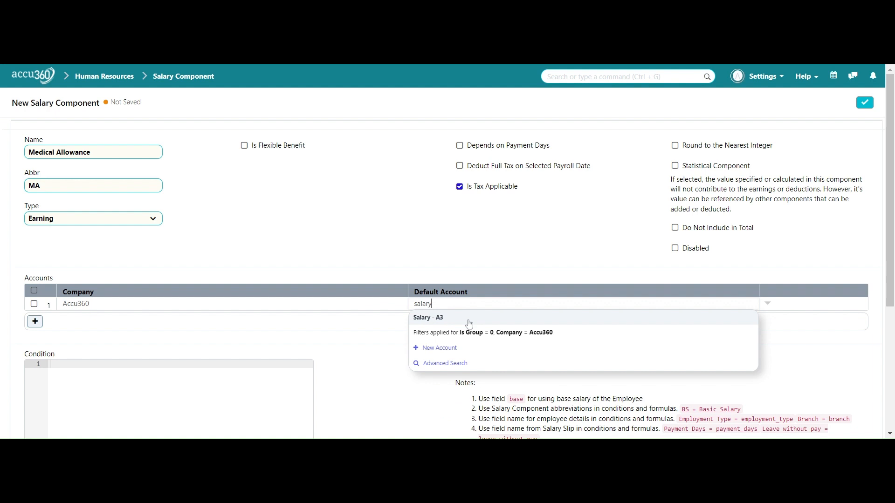
pyautogui.click(468, 324)
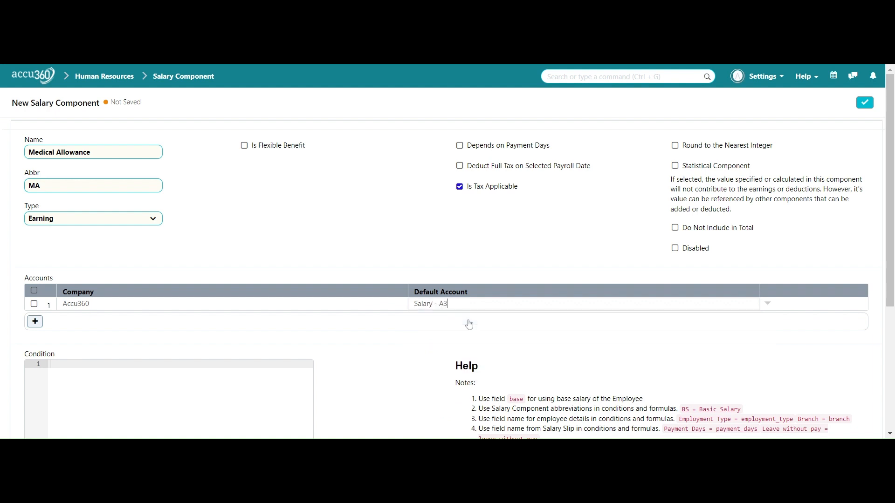
# Review the condition help and enable Amount based on formula for the Medical Allowance component, leaving the formula empty.
pyautogui.scroll(-2, 563, 325)
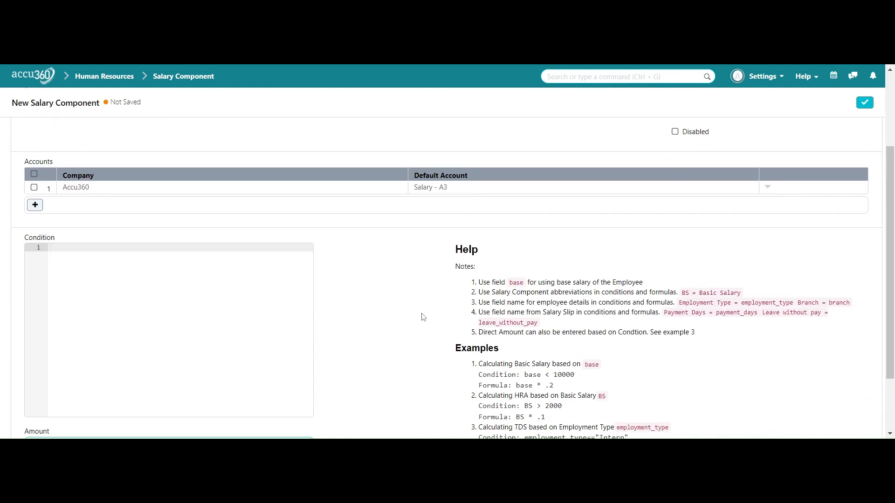
pyautogui.scroll(-1, 423, 317)
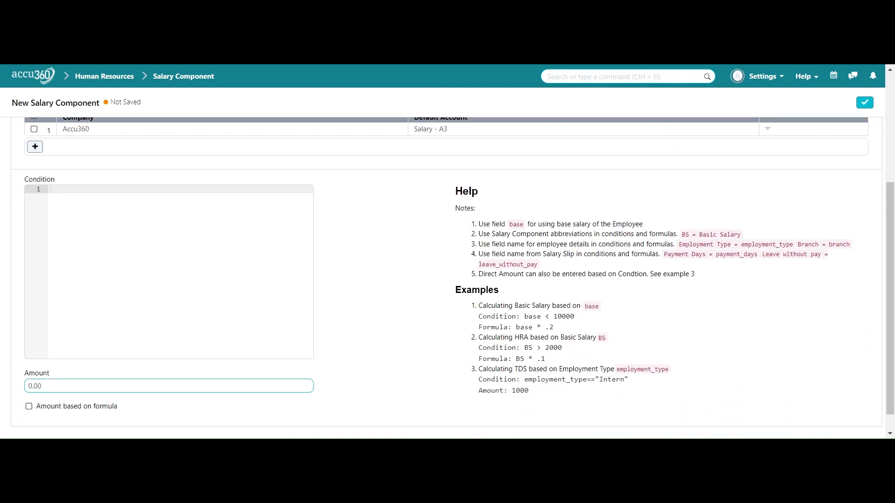
pyautogui.scroll(-1, 448, 273)
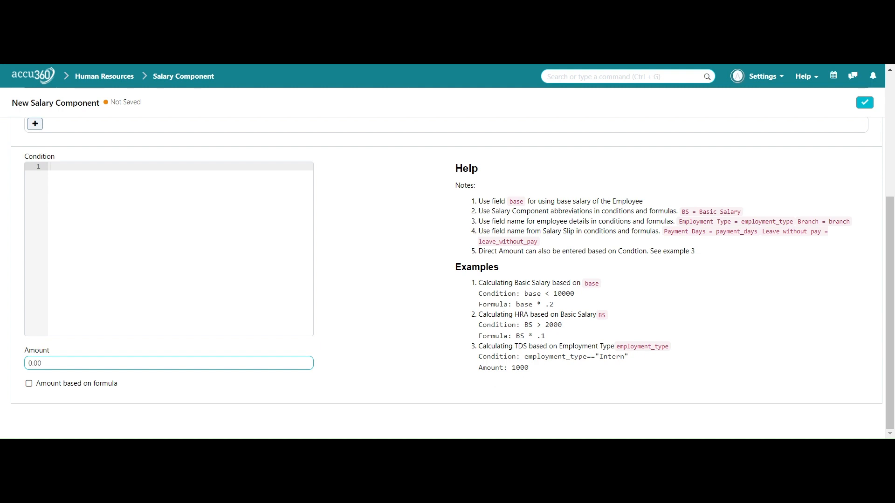
pyautogui.scroll(1, 448, 275)
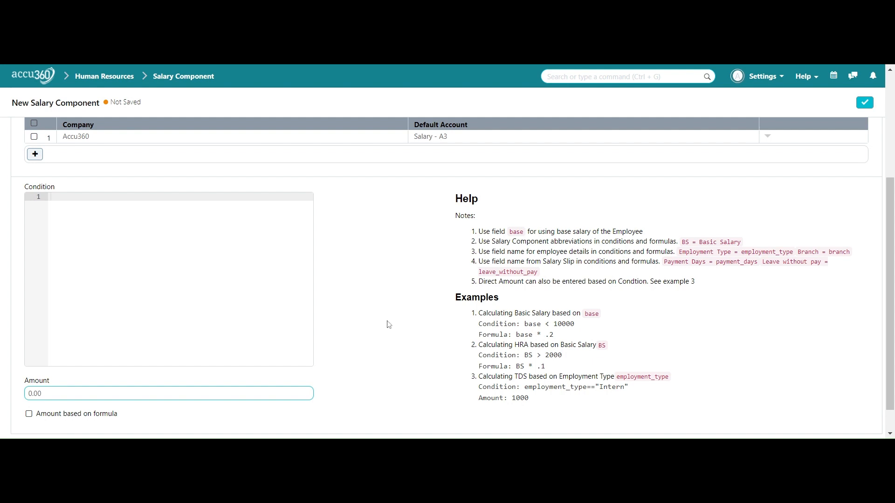
pyautogui.scroll(-1, 388, 323)
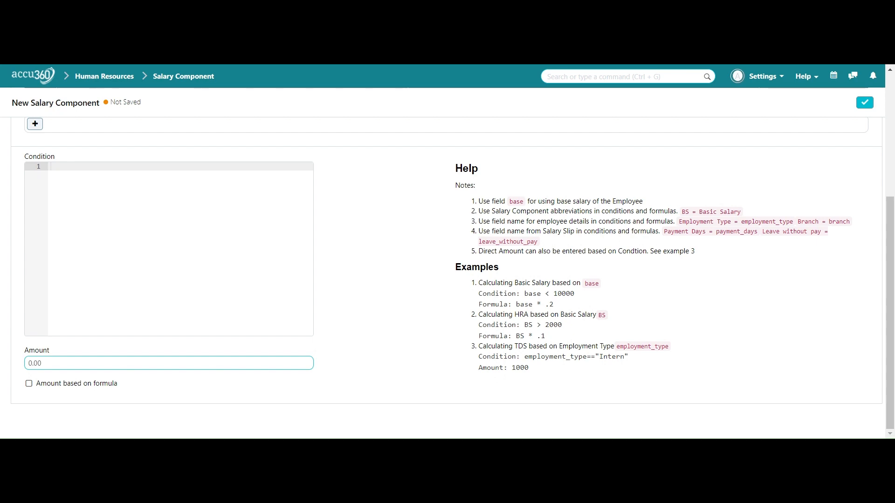
pyautogui.scroll(3, 382, 320)
pyautogui.scroll(-3, 383, 321)
pyautogui.click(29, 384)
pyautogui.scroll(-3, 124, 370)
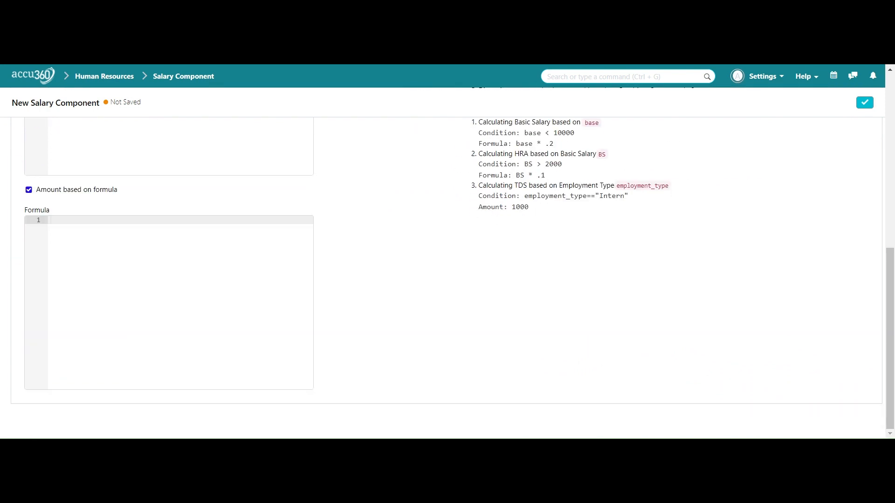
pyautogui.click(261, 233)
pyautogui.scroll(1, 46, 236)
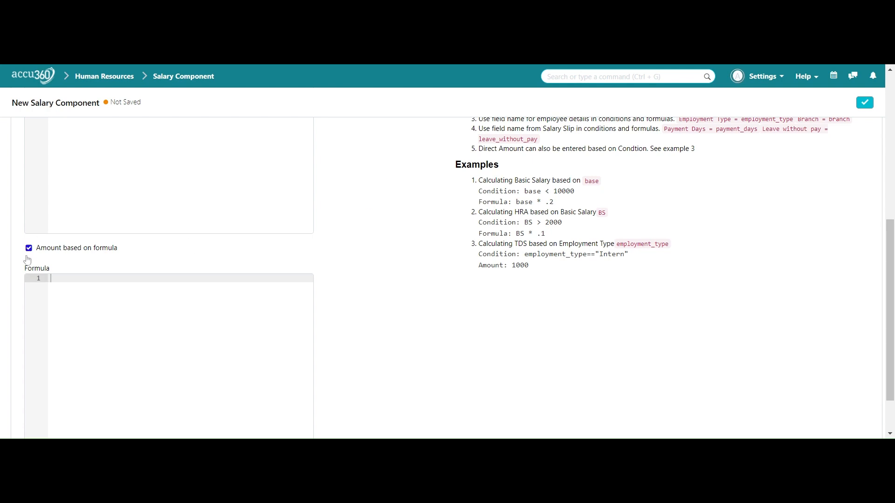
pyautogui.scroll(2, 376, 158)
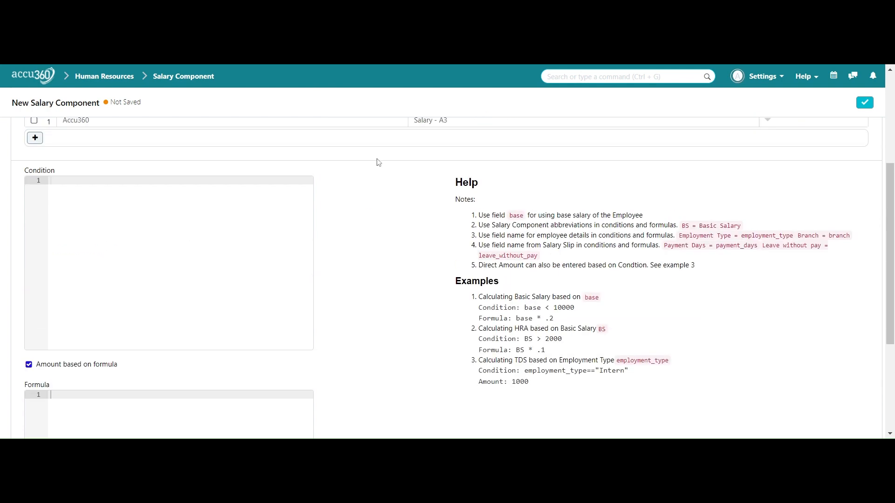
pyautogui.scroll(-4, 376, 158)
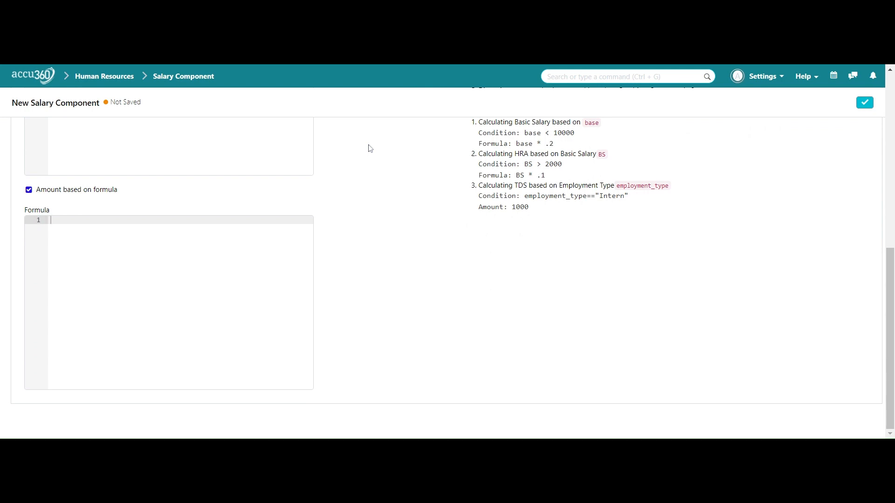
# Enable Round to the Nearest Integer for the Medical Allowance component.
pyautogui.scroll(8, 581, 298)
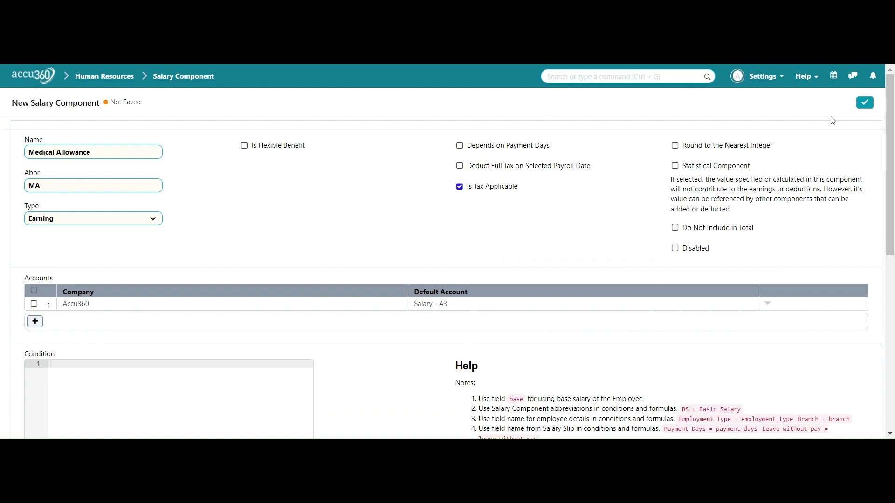
pyautogui.click(677, 147)
pyautogui.scroll(-3, 621, 260)
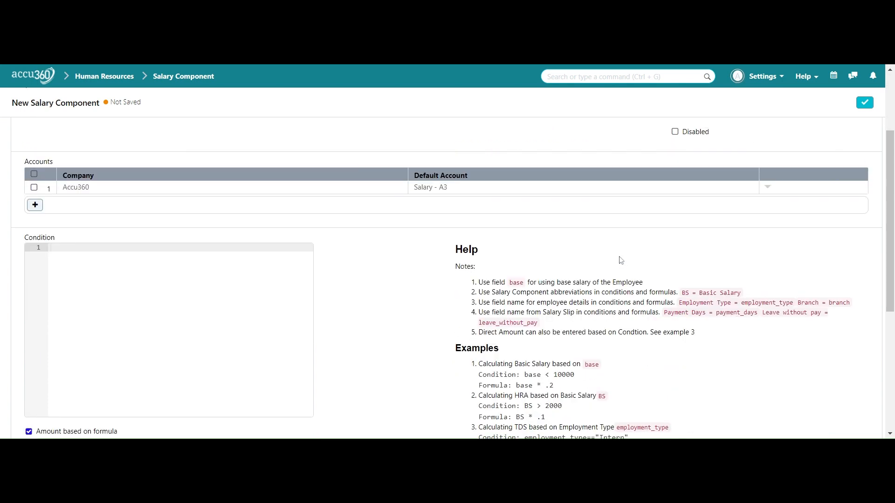
pyautogui.scroll(-3, 621, 260)
pyautogui.scroll(6, 621, 260)
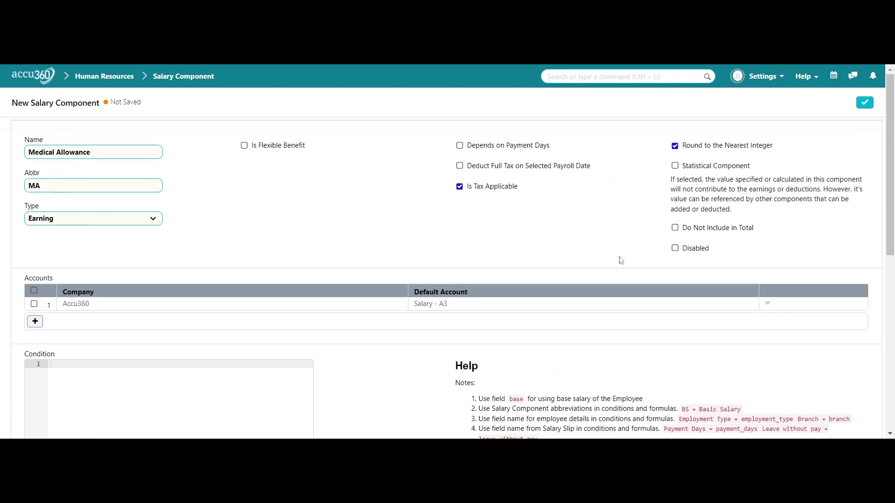
# Save the Medical Allowance component and return through the component list to the home page.
pyautogui.click(863, 107)
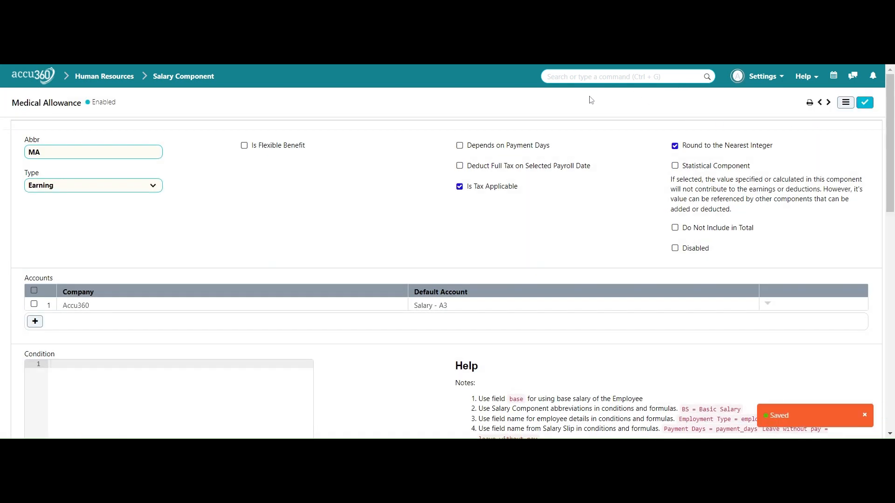
pyautogui.click(212, 74)
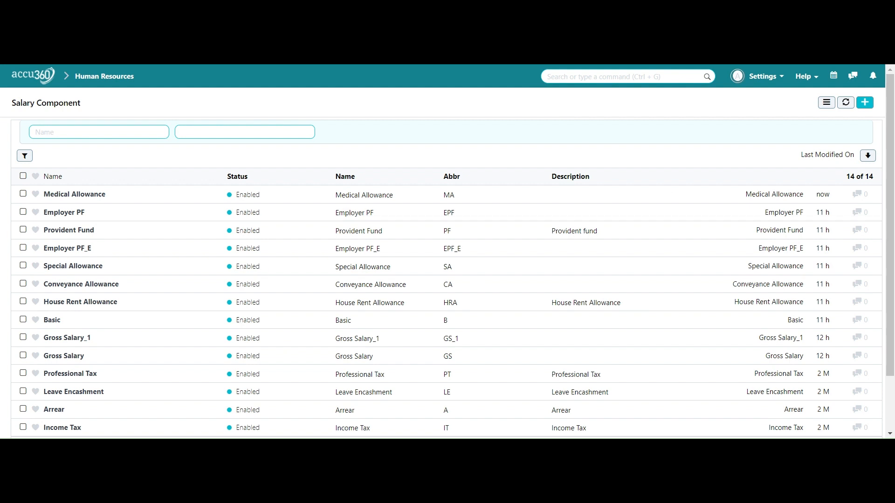
pyautogui.click(27, 79)
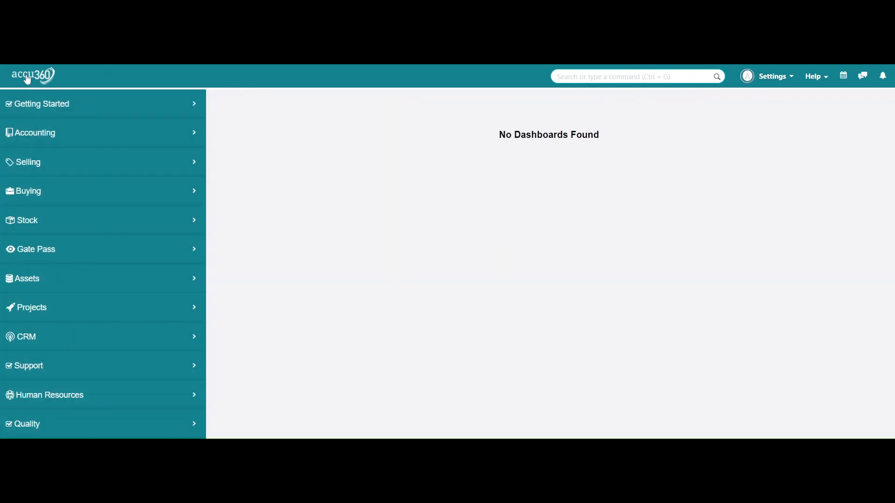